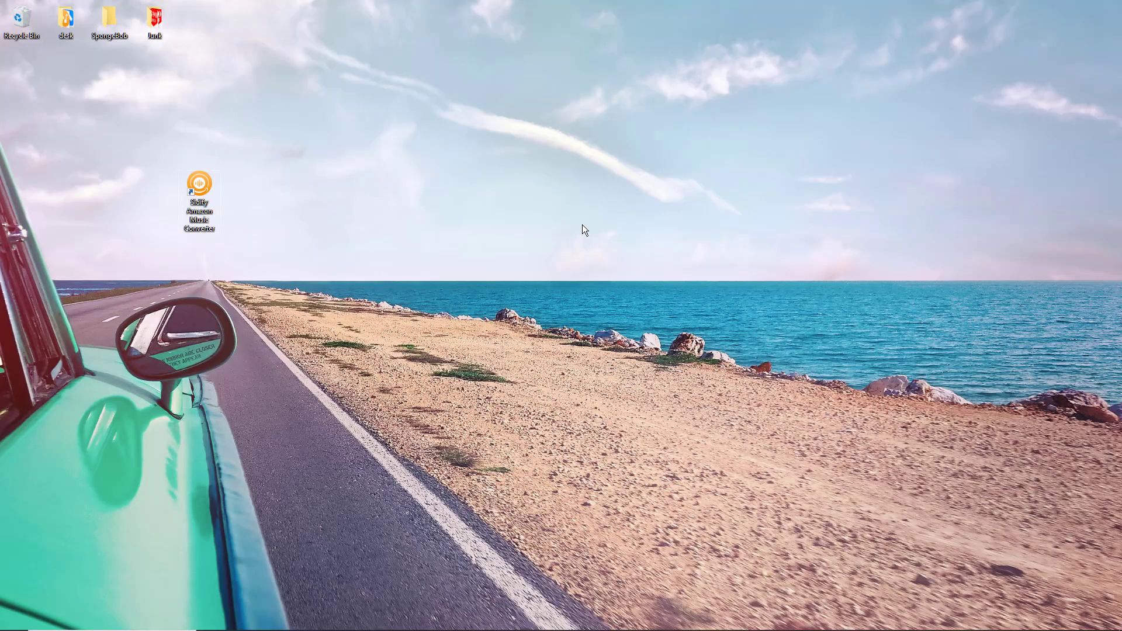
Launch Sidify and place it top-left, with Amazon Music centred beside it.
double_click(209, 186)
drag(632, 97, 334, 12)
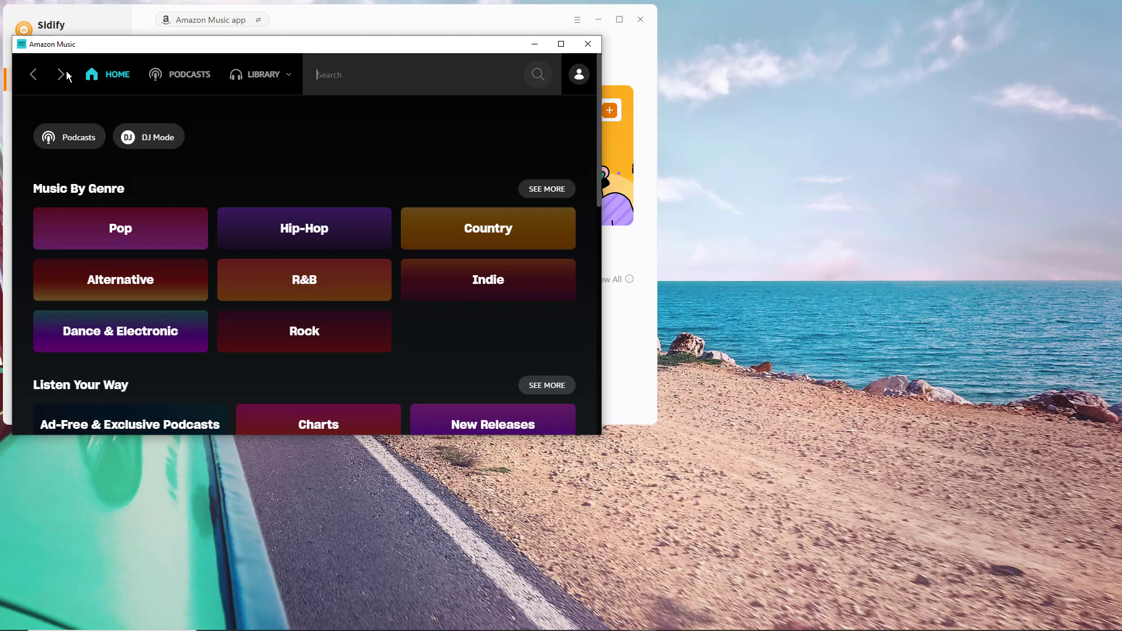
drag(183, 42, 695, 190)
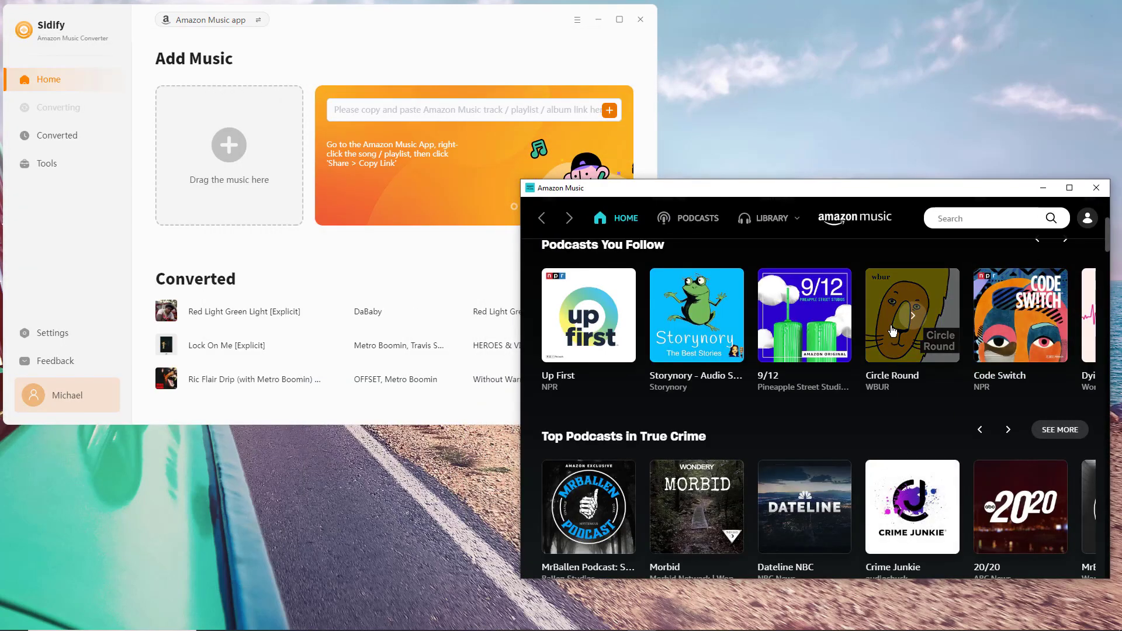
Drag the Best of 2023: Pop playlist tile into Sidify's drop box to load its 50 songs.
scroll(928, 478, down, 4)
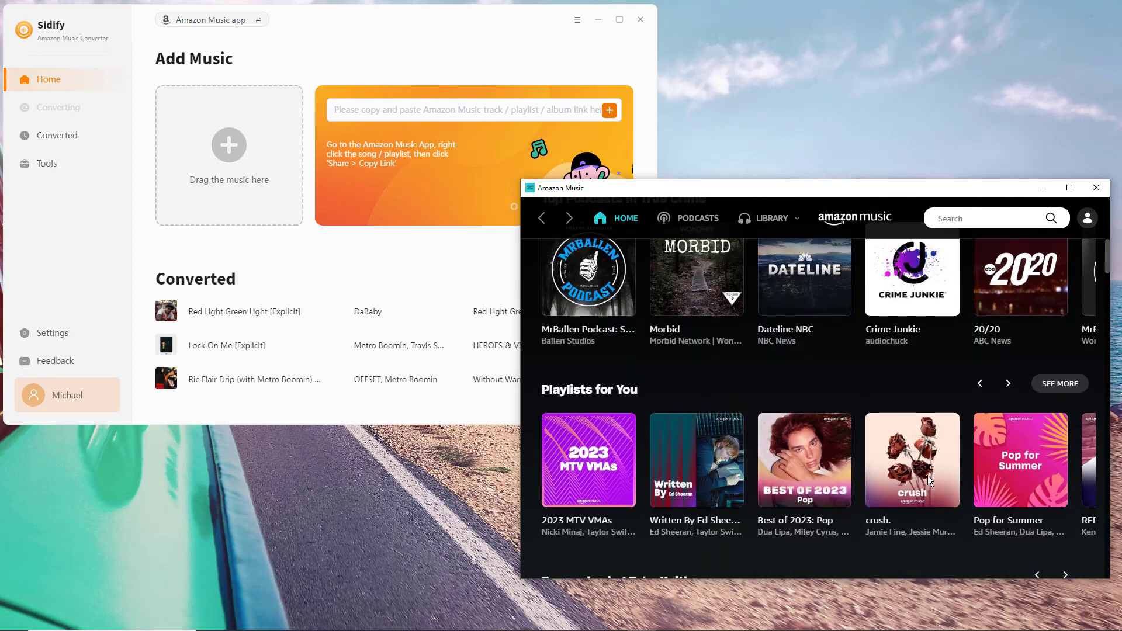
scroll(927, 475, down, 1)
scroll(911, 476, up, 1)
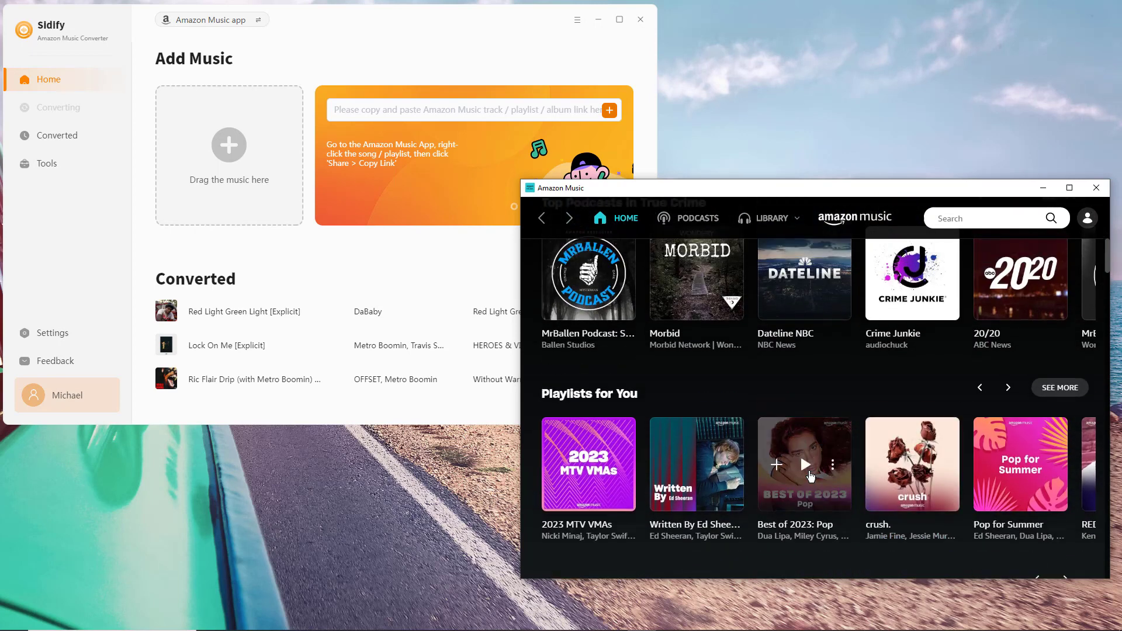
drag(810, 476, 231, 152)
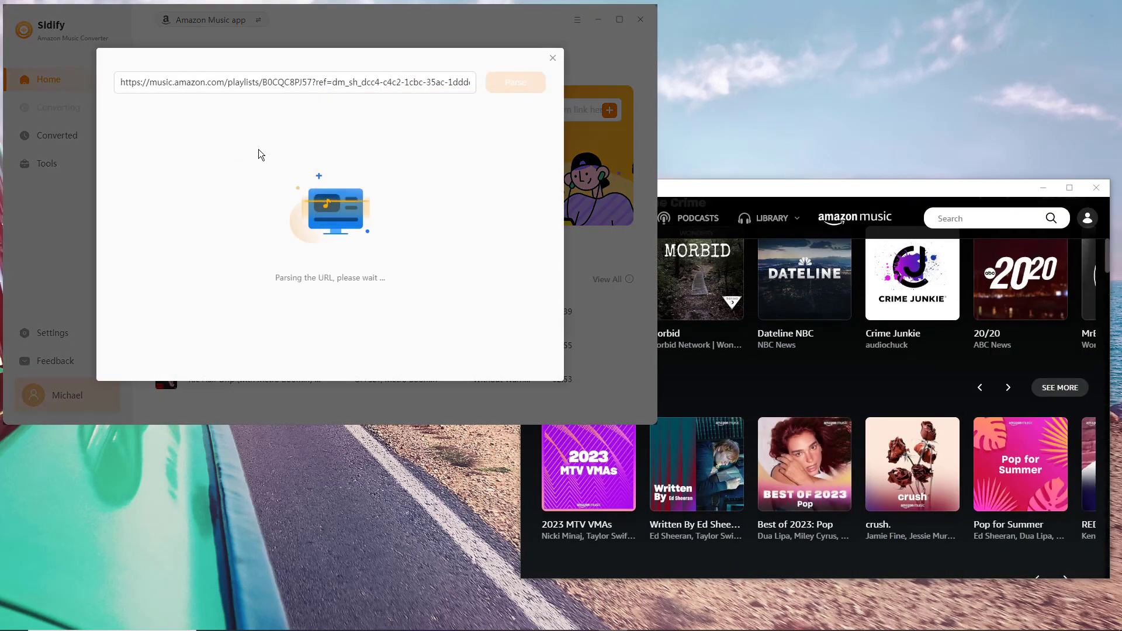
Minimize Amazon Music, centre Sidify, and untick all songs in the playlist.
click(1043, 188)
drag(336, 18, 613, 100)
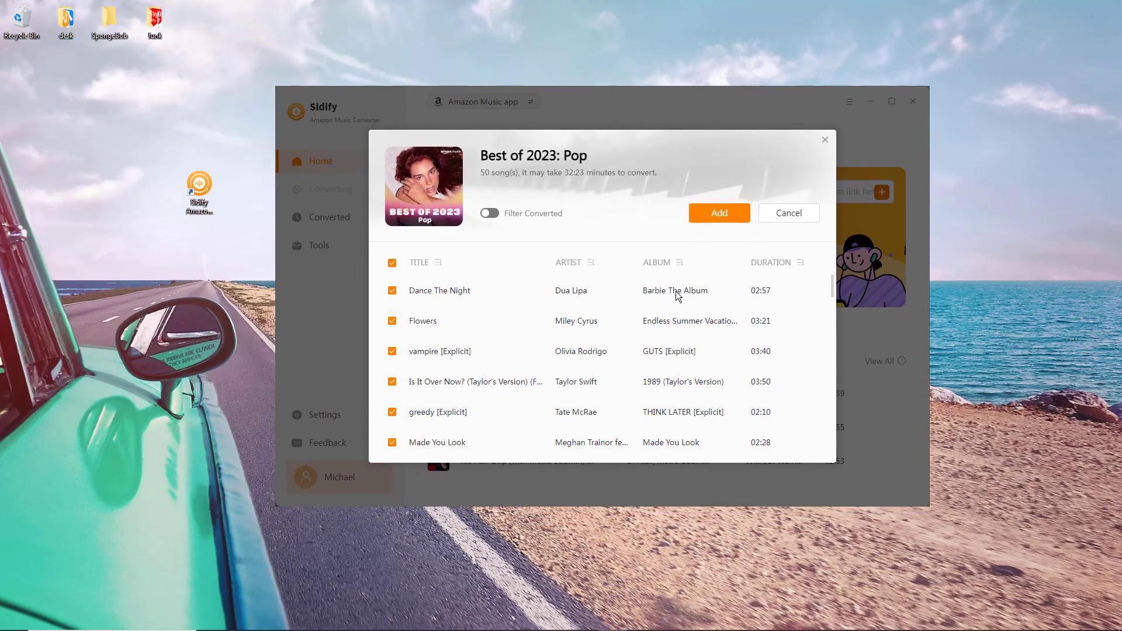
scroll(677, 295, down, 5)
scroll(593, 324, up, 5)
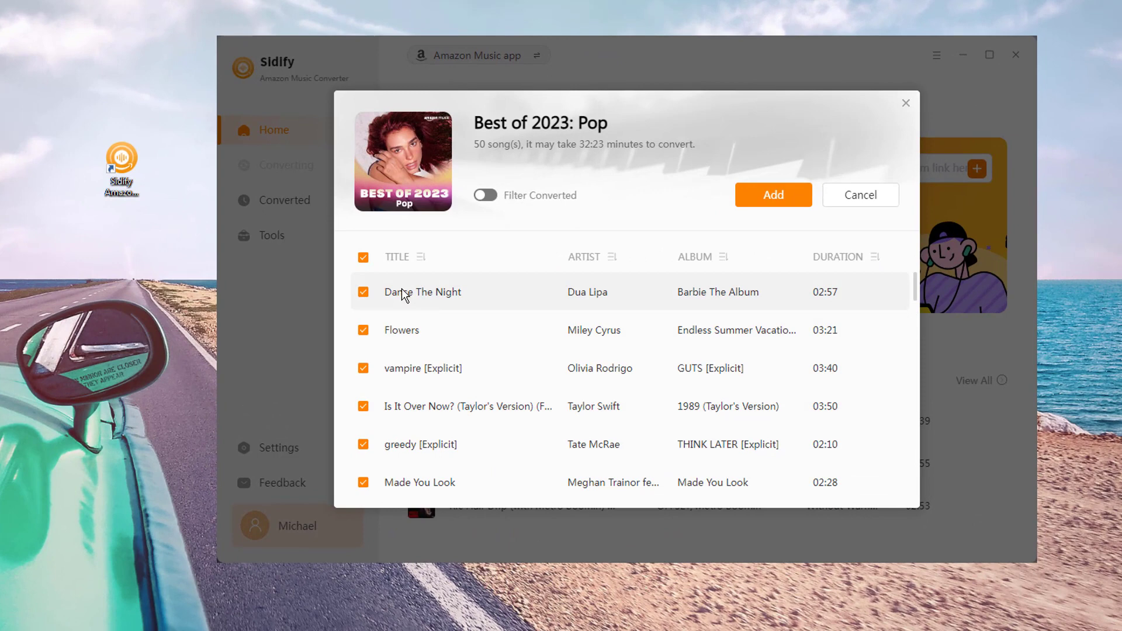
click(363, 257)
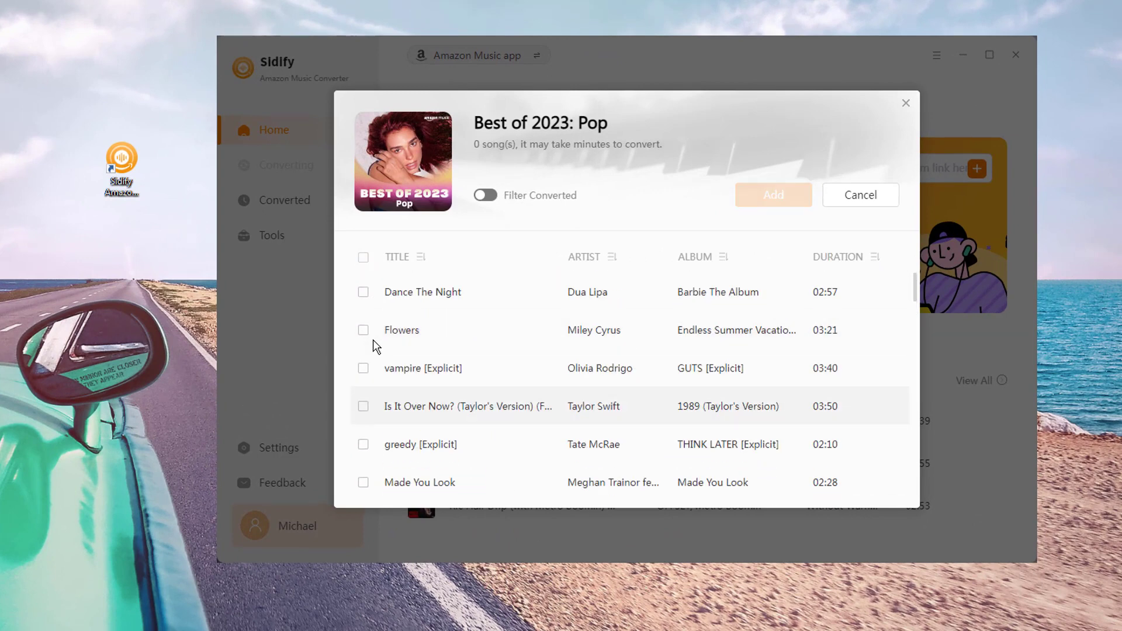
Tick Flowers, Cupid – Twin Ver., Stand By Me, Barbie World and I Can See You, then add them.
click(367, 331)
scroll(375, 356, down, 5)
click(388, 441)
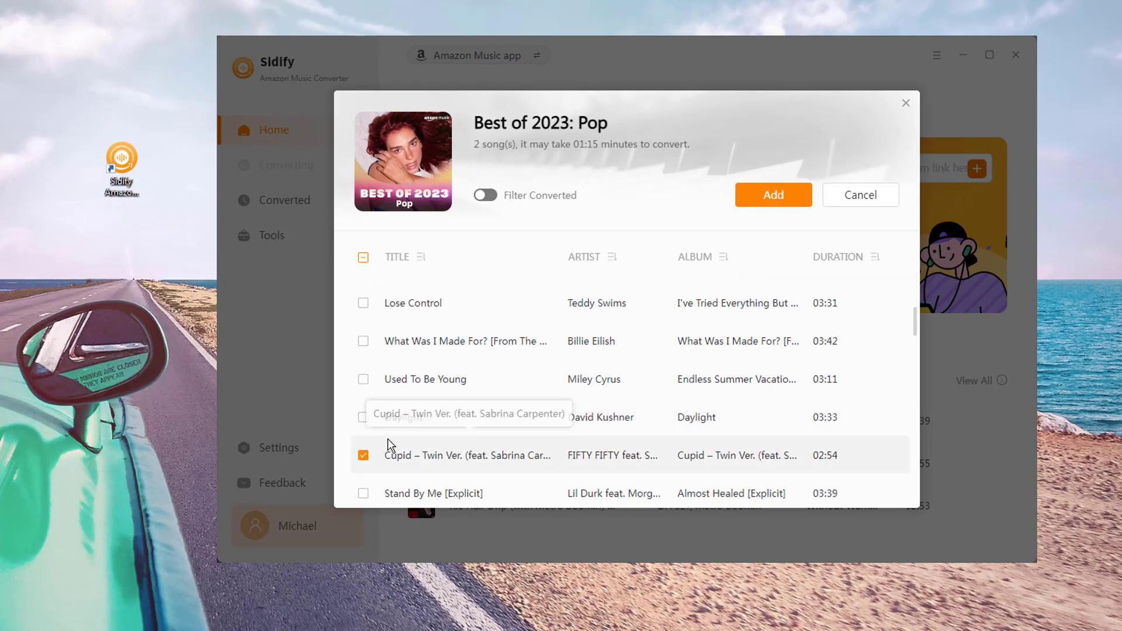
scroll(374, 442, down, 2)
click(363, 423)
scroll(368, 426, down, 2)
click(363, 424)
scroll(368, 403, down, 10)
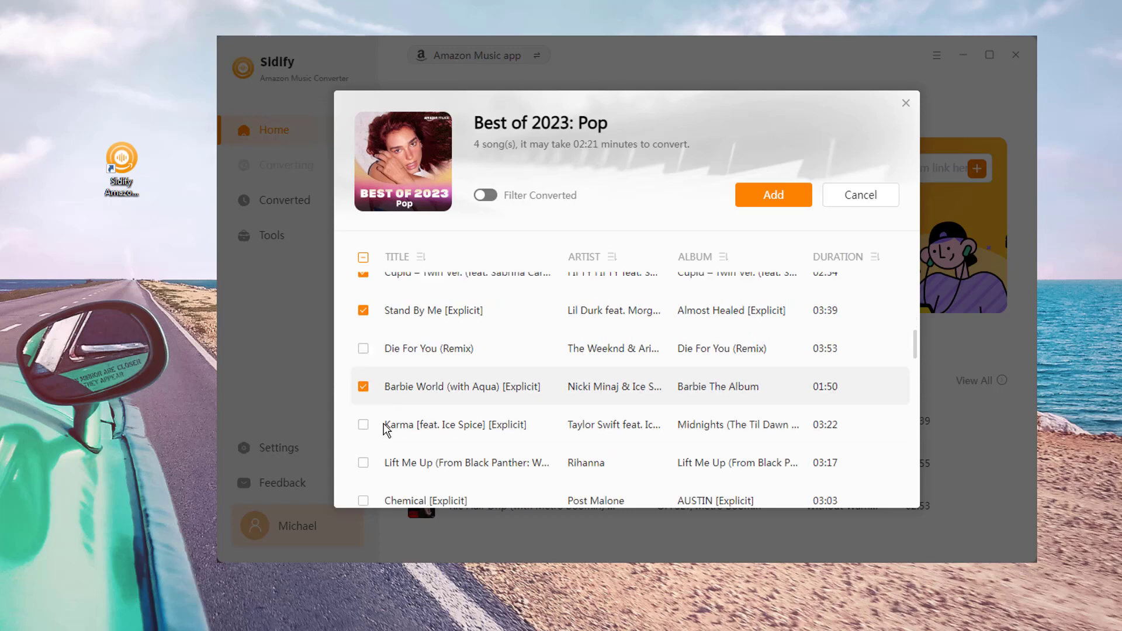
scroll(370, 409, down, 6)
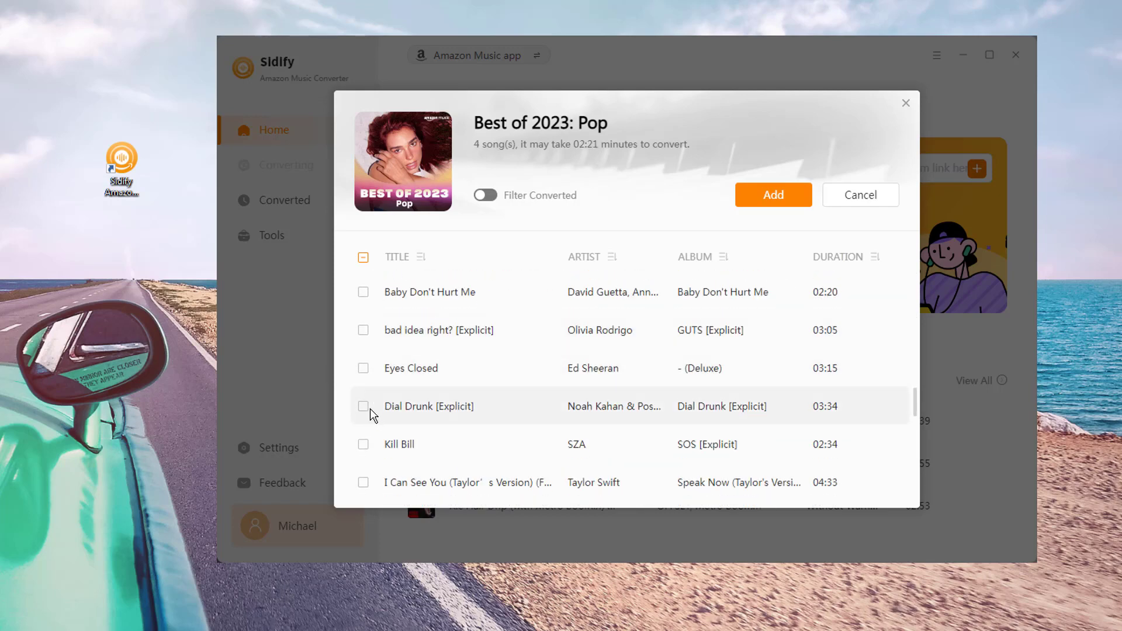
click(363, 333)
click(779, 195)
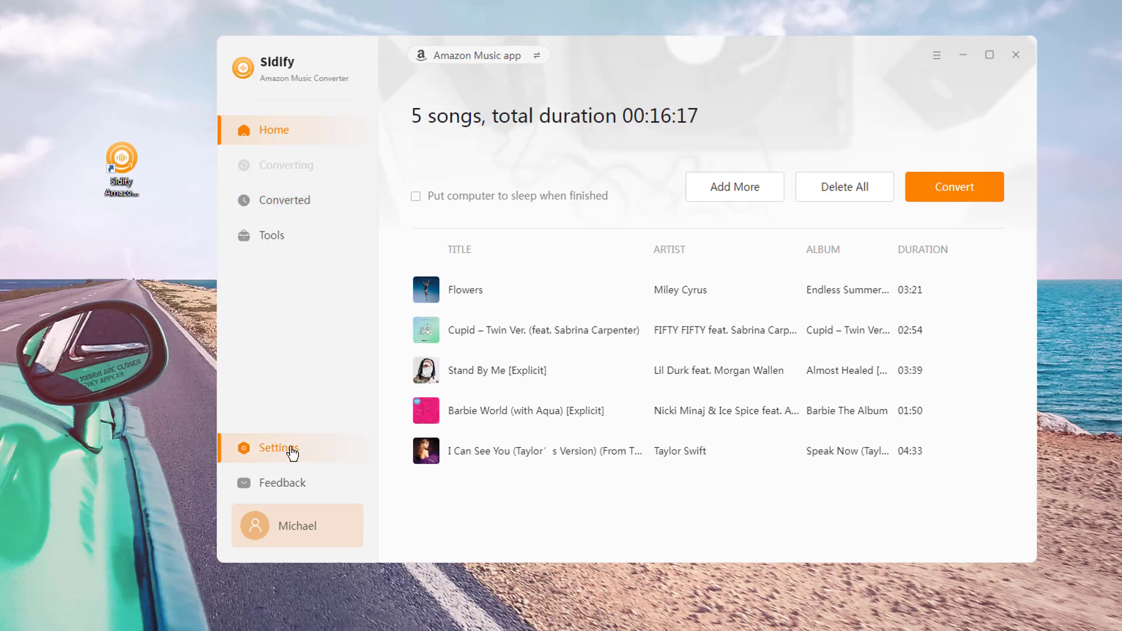
In Settings, keep MP3 output, choose Amazon Music Record mode and Do nothing after converting.
click(309, 453)
click(678, 171)
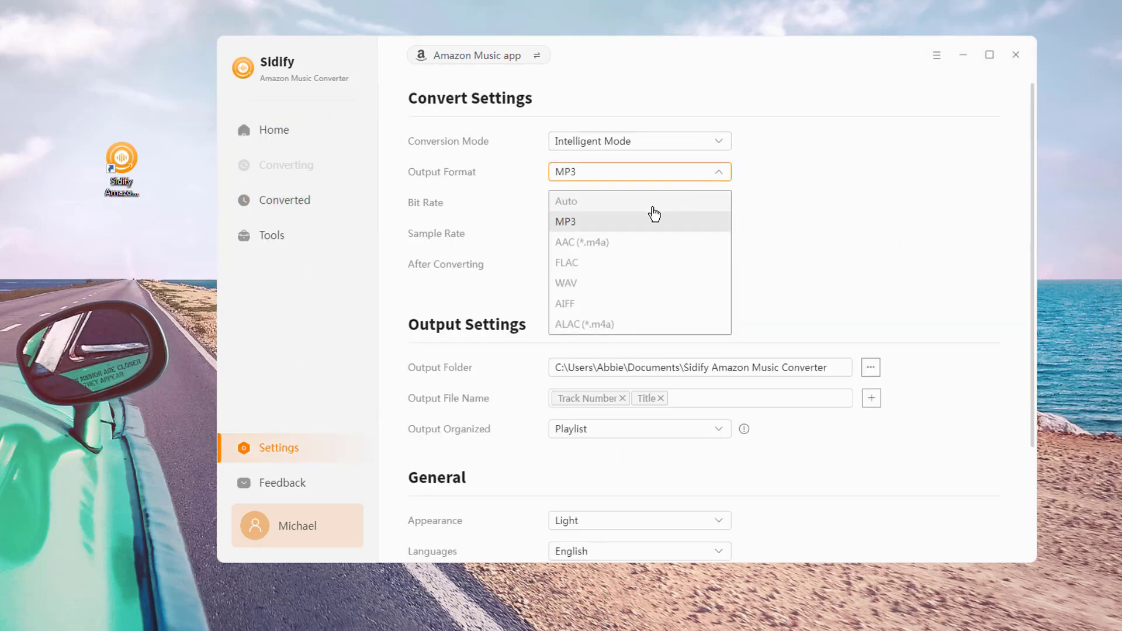
click(650, 217)
click(701, 149)
click(673, 190)
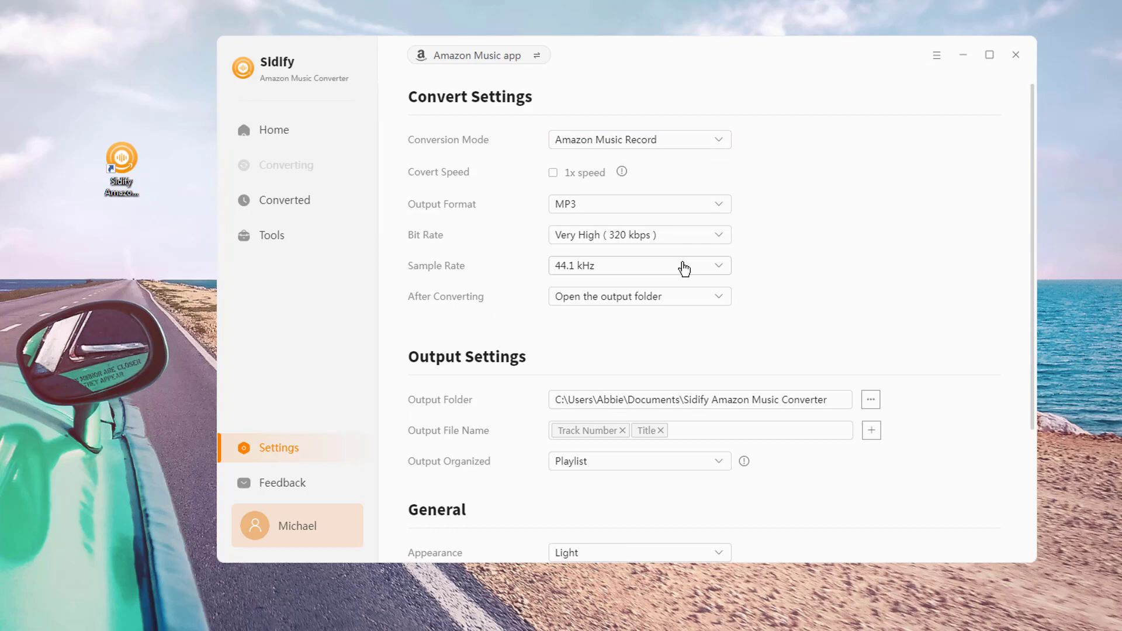
scroll(681, 266, down, 1)
click(683, 227)
click(625, 252)
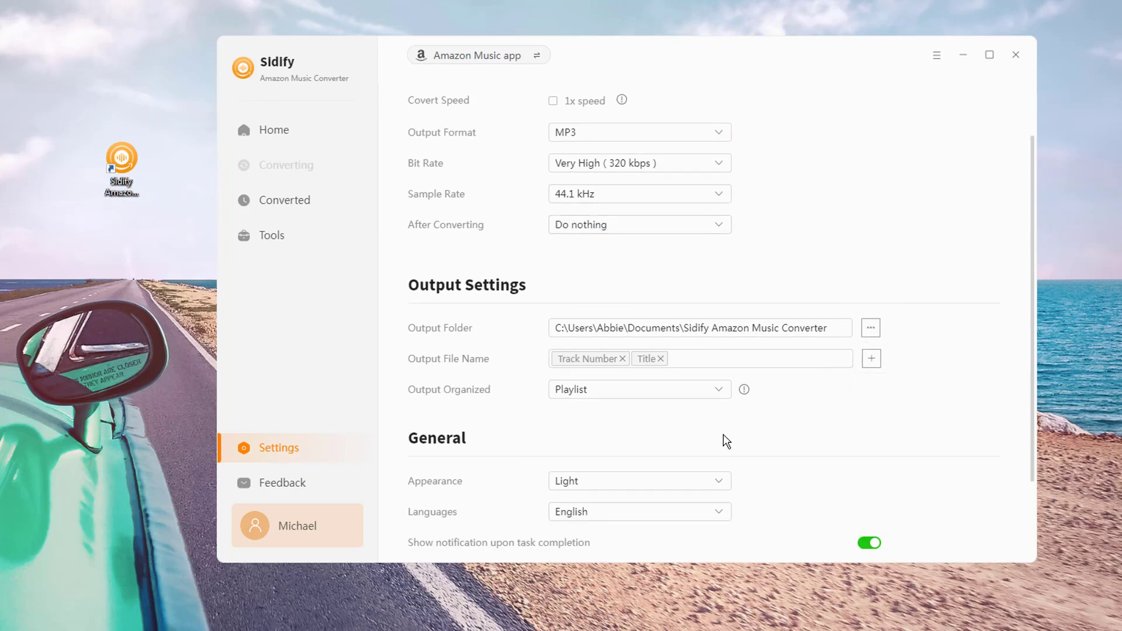
click(314, 139)
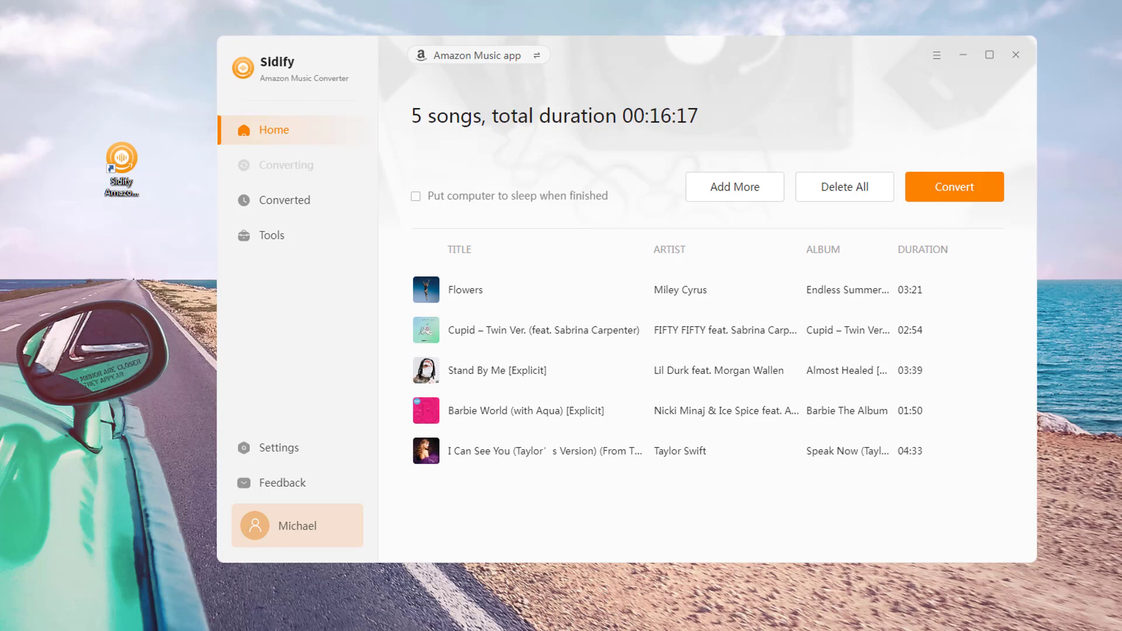
Convert the five queued songs, then view the Converted list showing 8 songs.
click(981, 197)
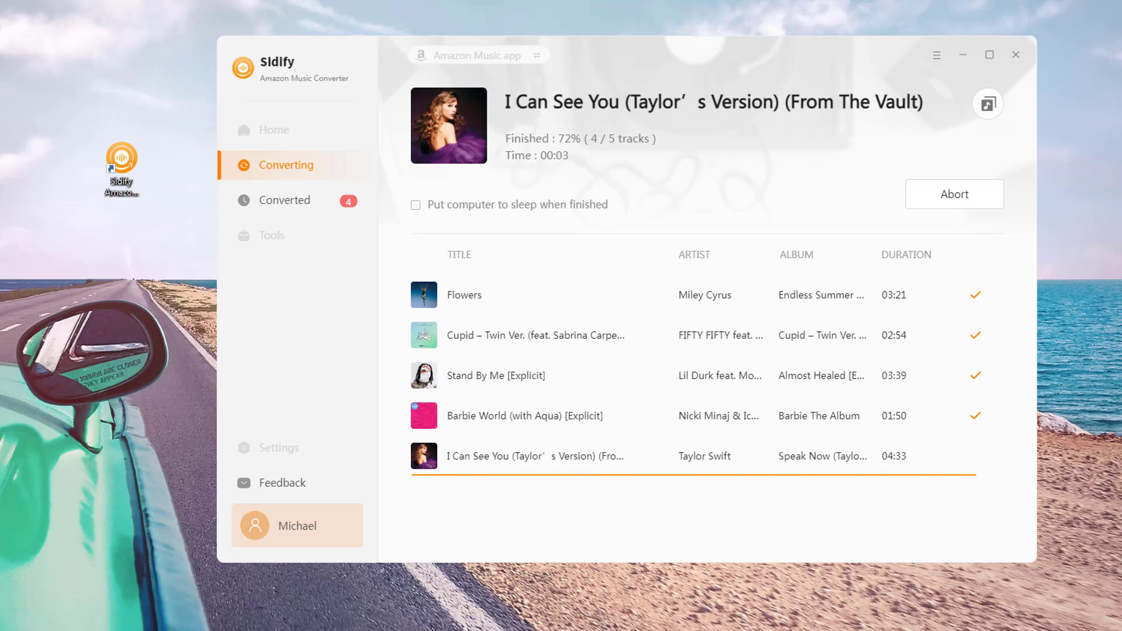
click(318, 213)
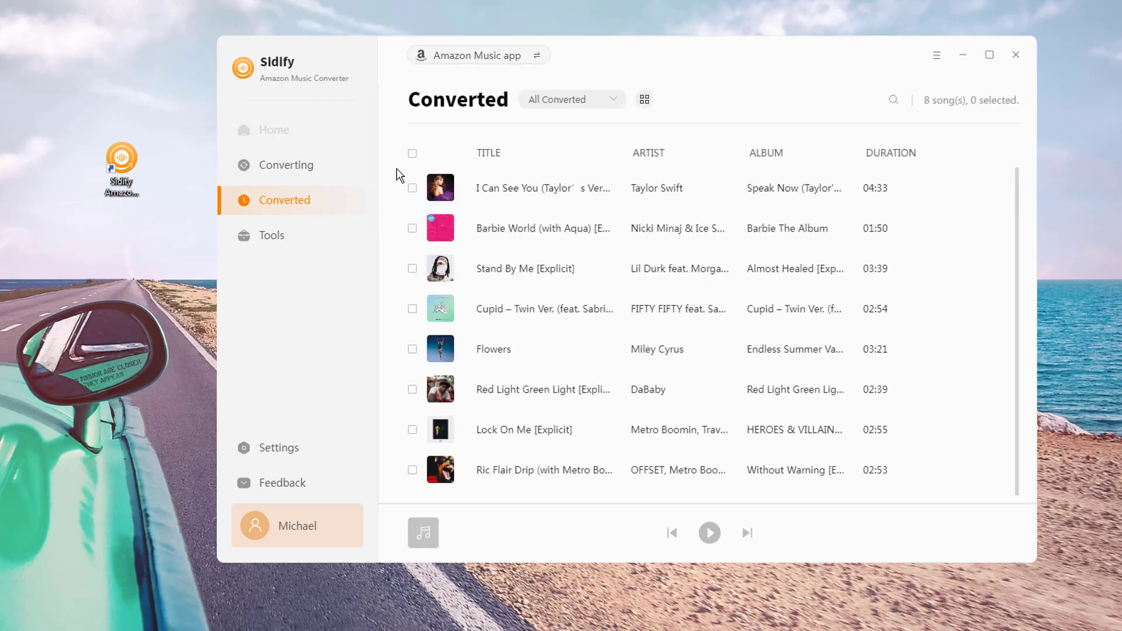
Open the first converted song's Best of 2023_ Pop folder in Explorer and check the five files.
mouse_move(958, 197)
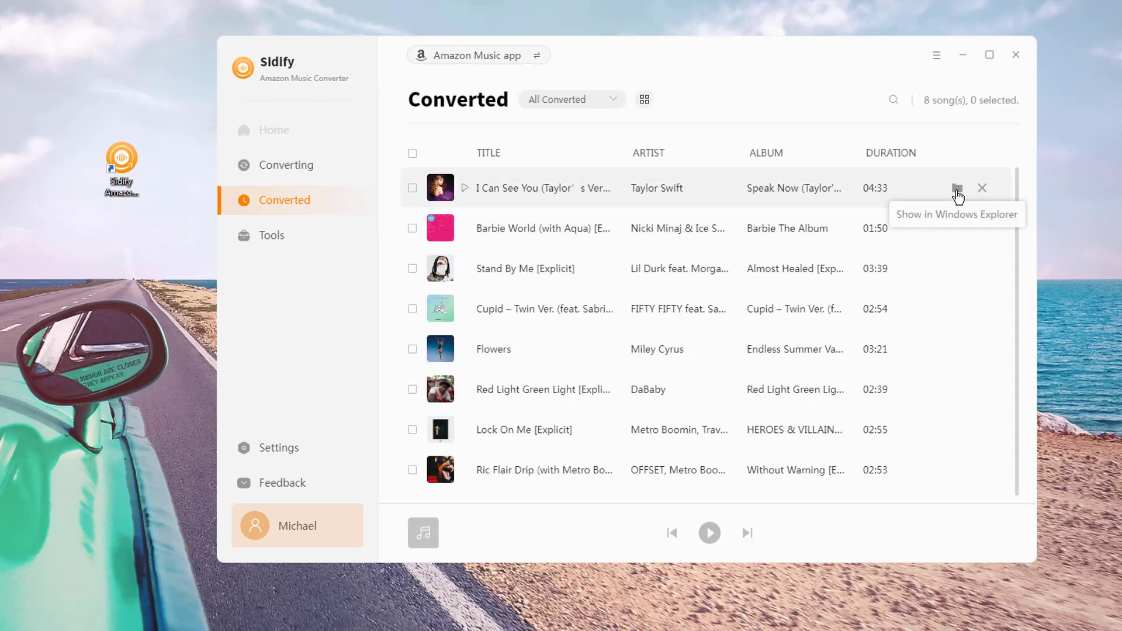
click(958, 197)
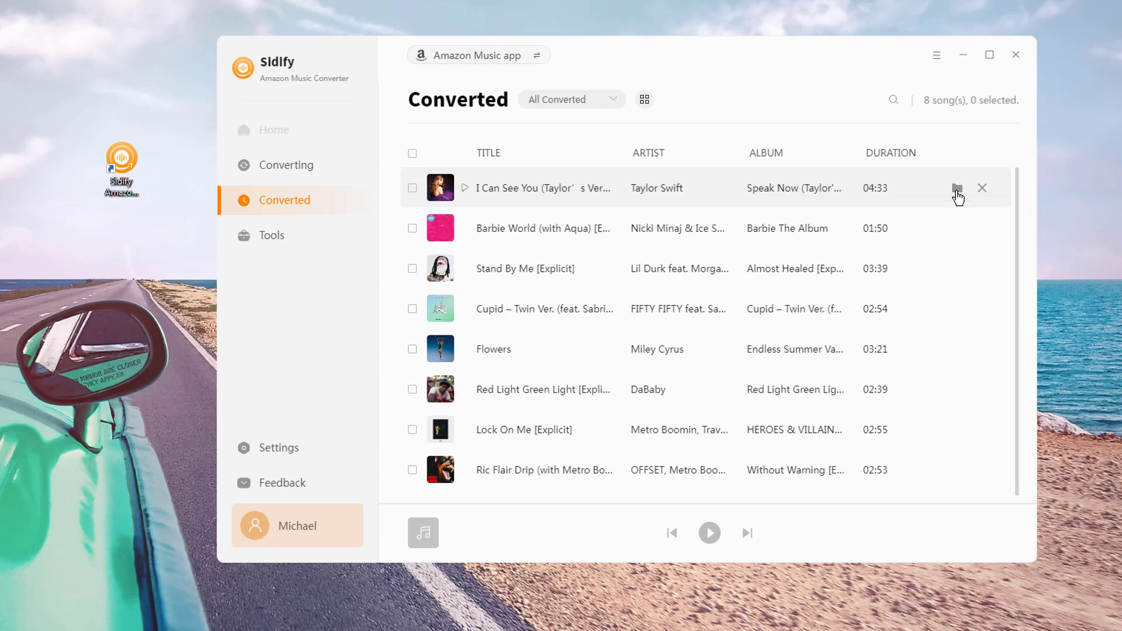
click(327, 419)
shift+click(327, 480)
click(543, 551)
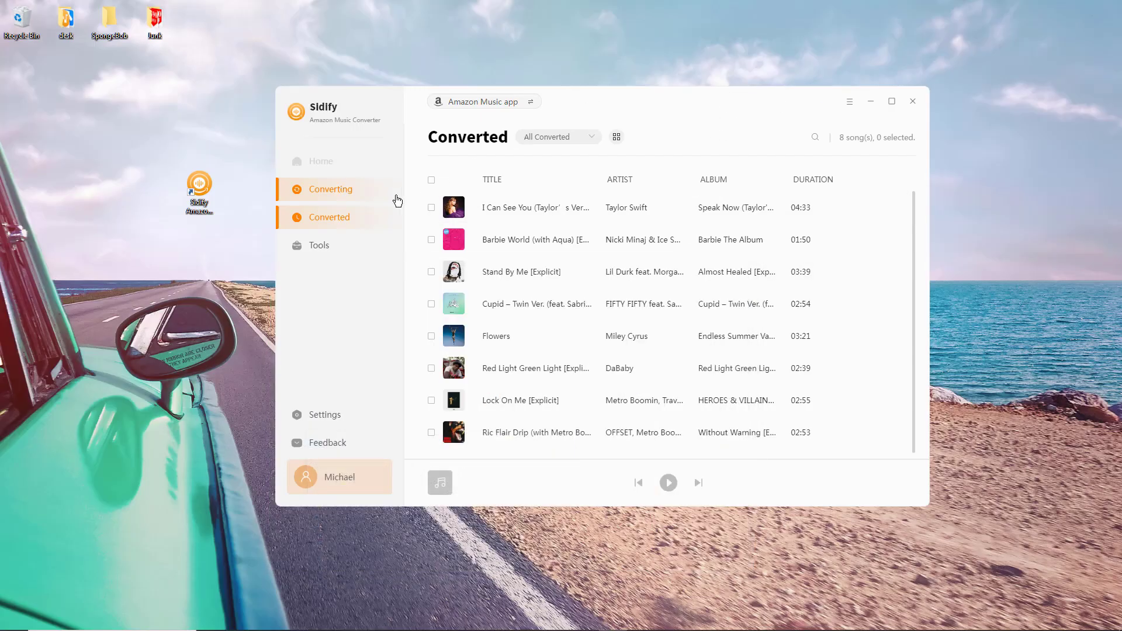
In Tools > Burn CD, browse to the pasted Best of 2023_ Pop folder and select all five tracks.
click(337, 252)
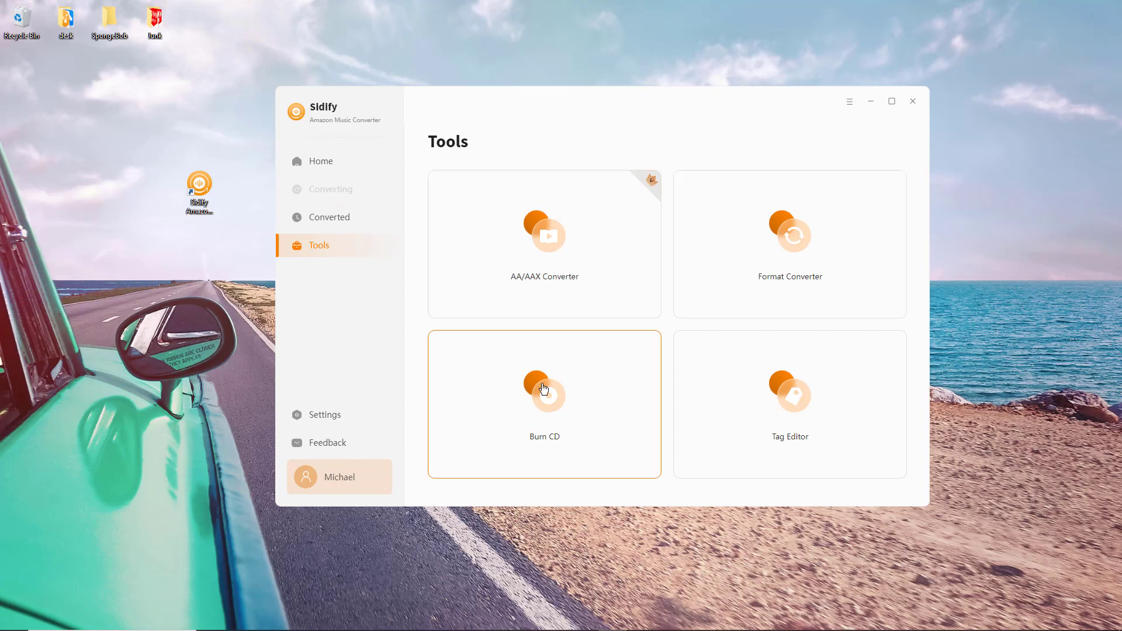
click(545, 390)
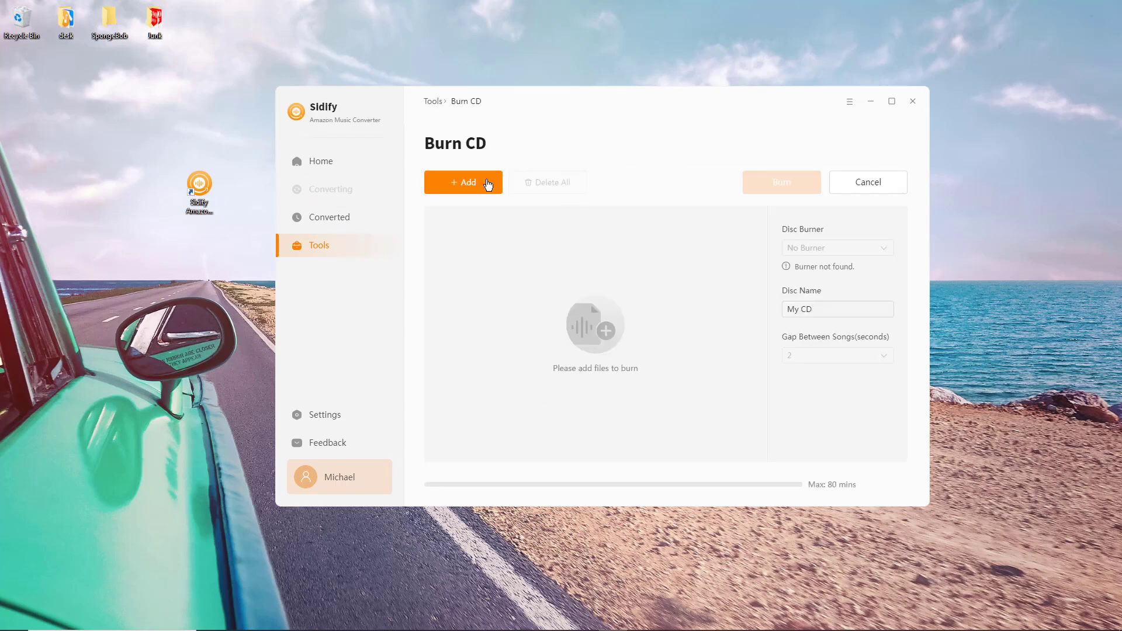
click(488, 184)
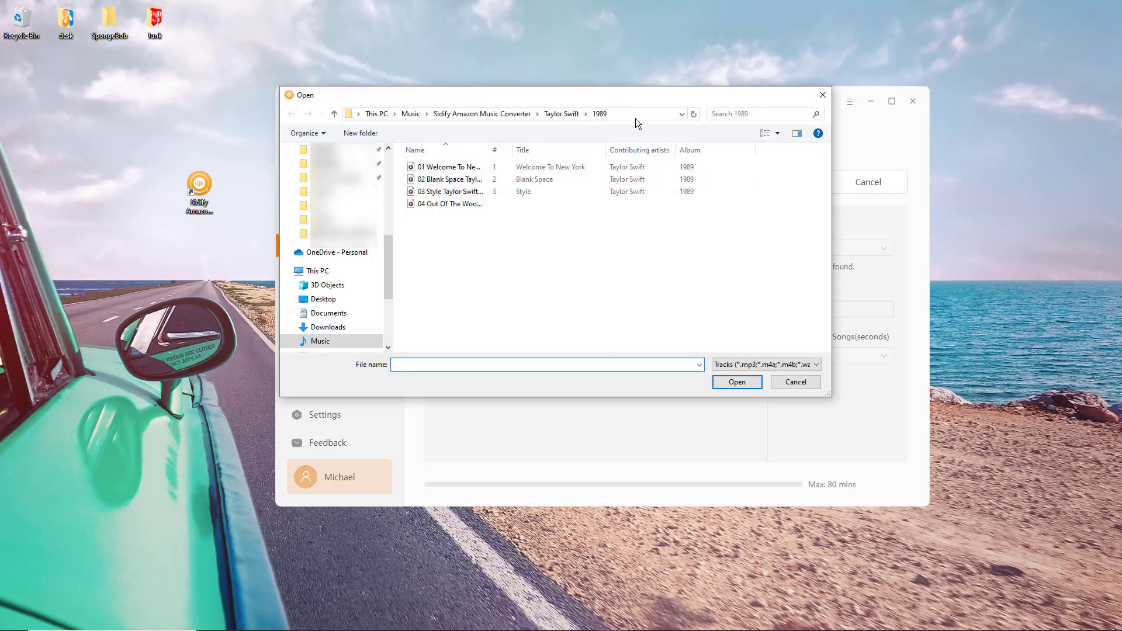
click(636, 118)
text(C:\Users\Abbie\Documents\Sidify Amazon Music Converter\Best of 2023_ Pop)
key(Return)
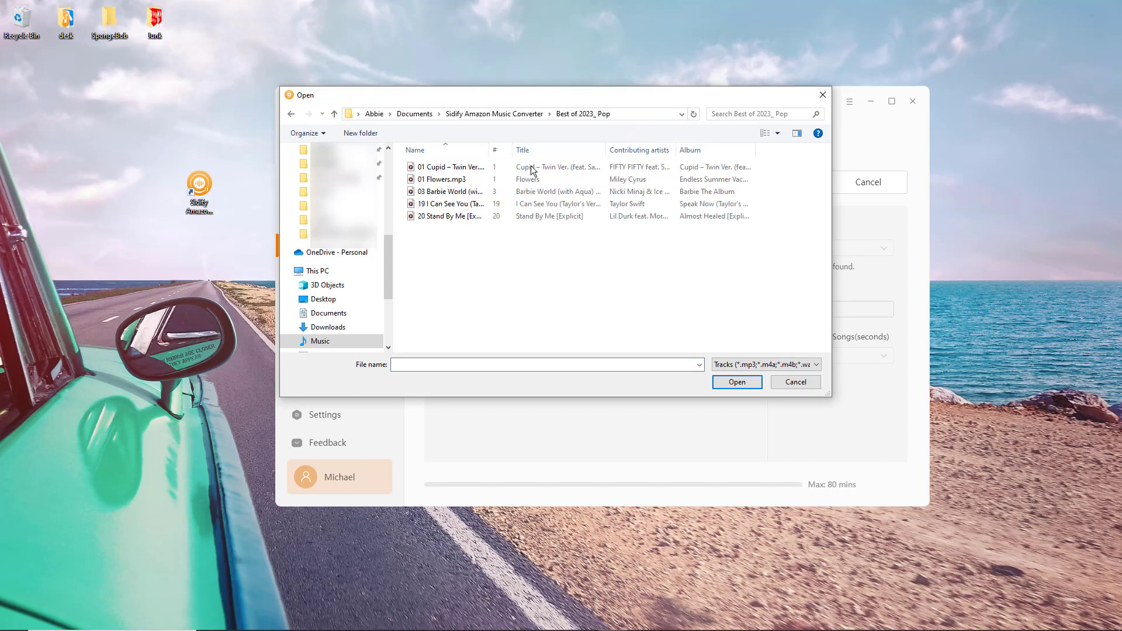
click(464, 167)
shift+click(452, 216)
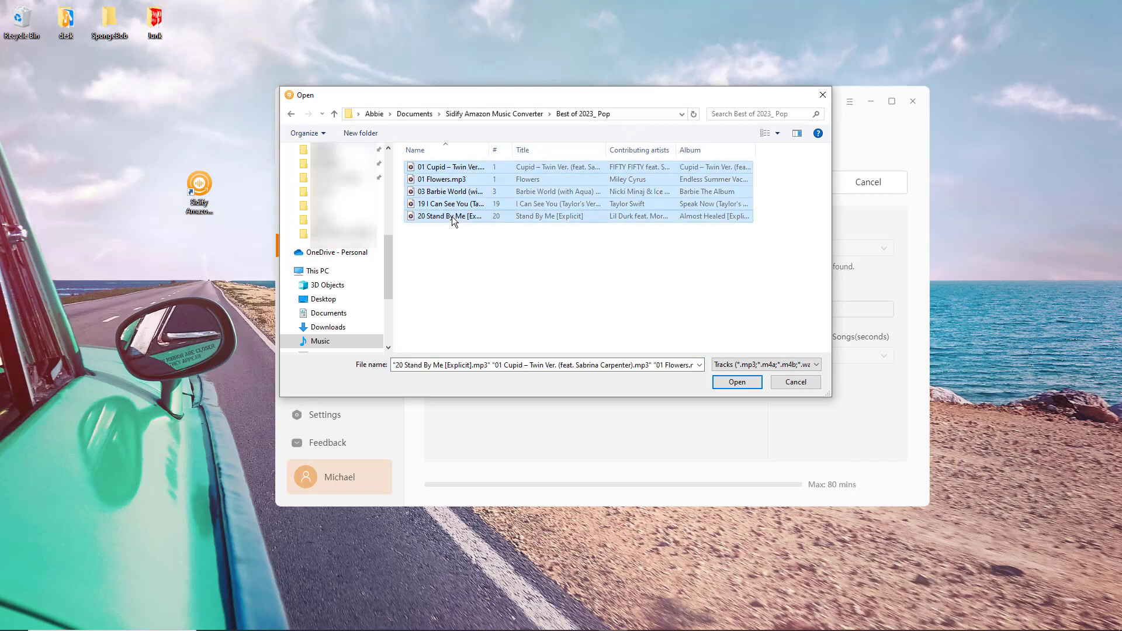
Add the five tracks to the burn list, move Flowers to the top and Stand By Me to fourth.
click(736, 382)
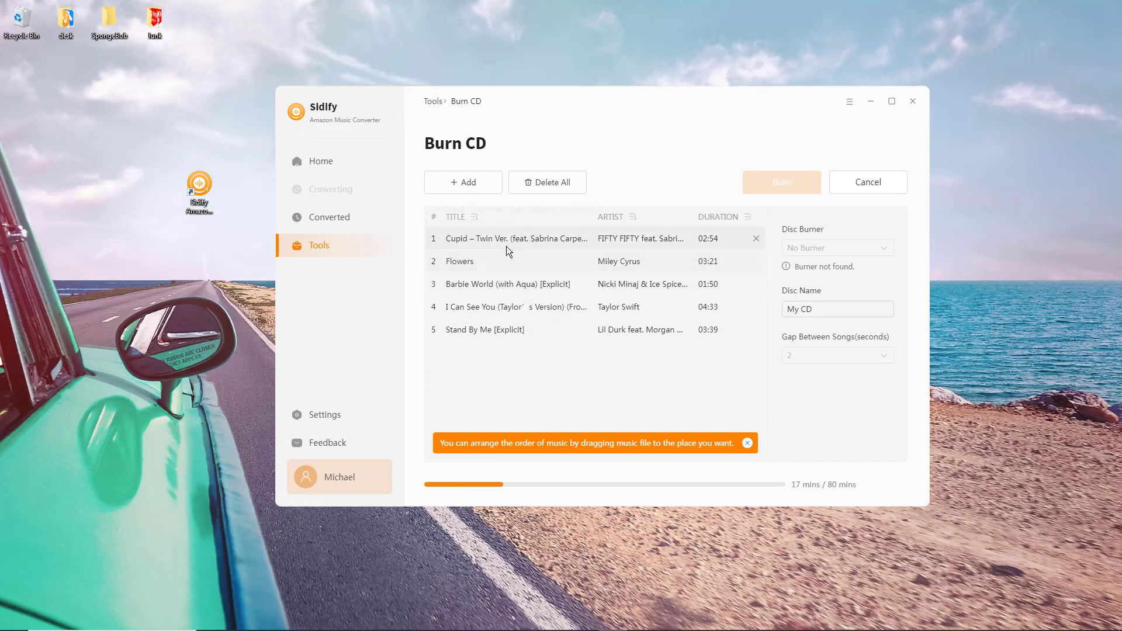
drag(497, 264, 497, 236)
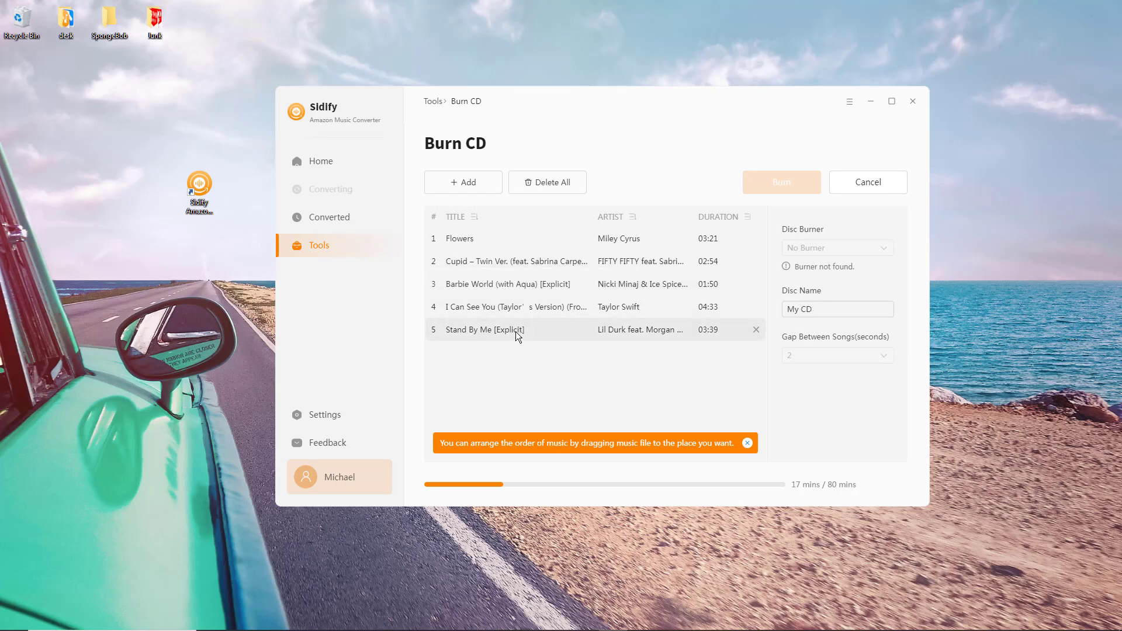
mouse_move(515, 331)
mouse_down()
mouse_move(514, 301)
mouse_move(506, 331)
mouse_up()
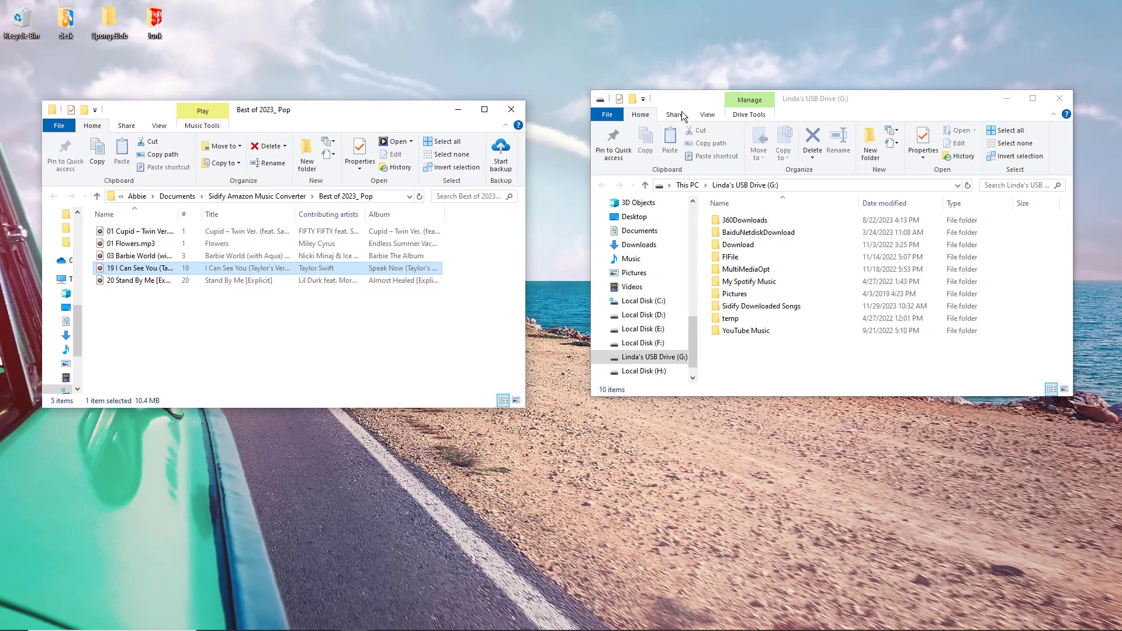
Make a new folder named 'Amazon Music' on the USB drive (G:) and open it.
click(875, 108)
drag(874, 101, 868, 159)
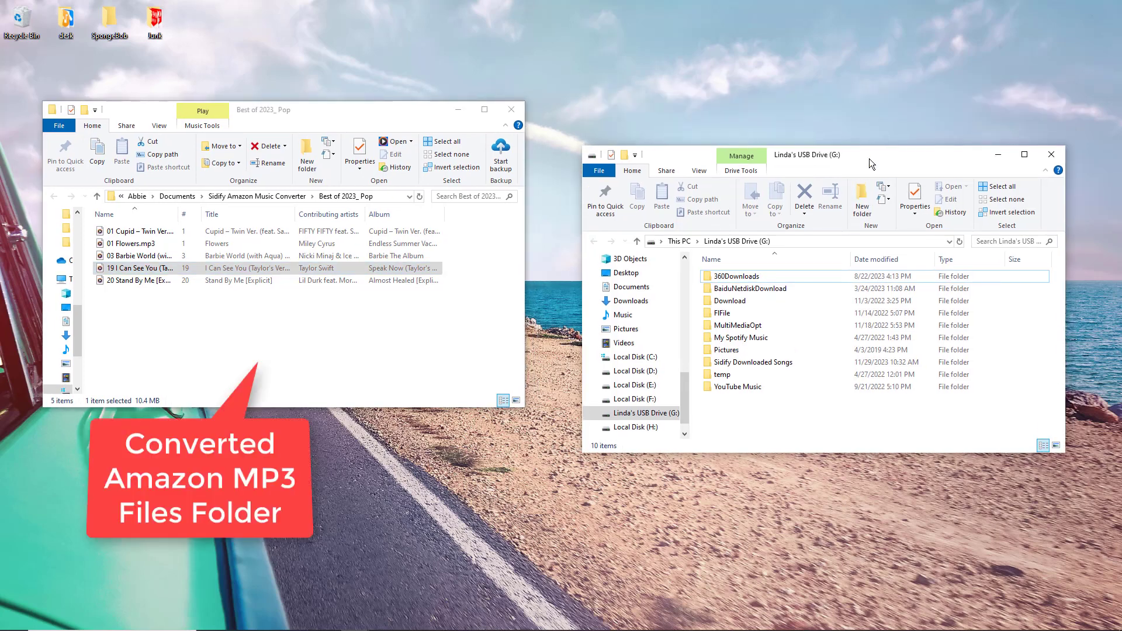
right_click(752, 404)
mouse_move(783, 542)
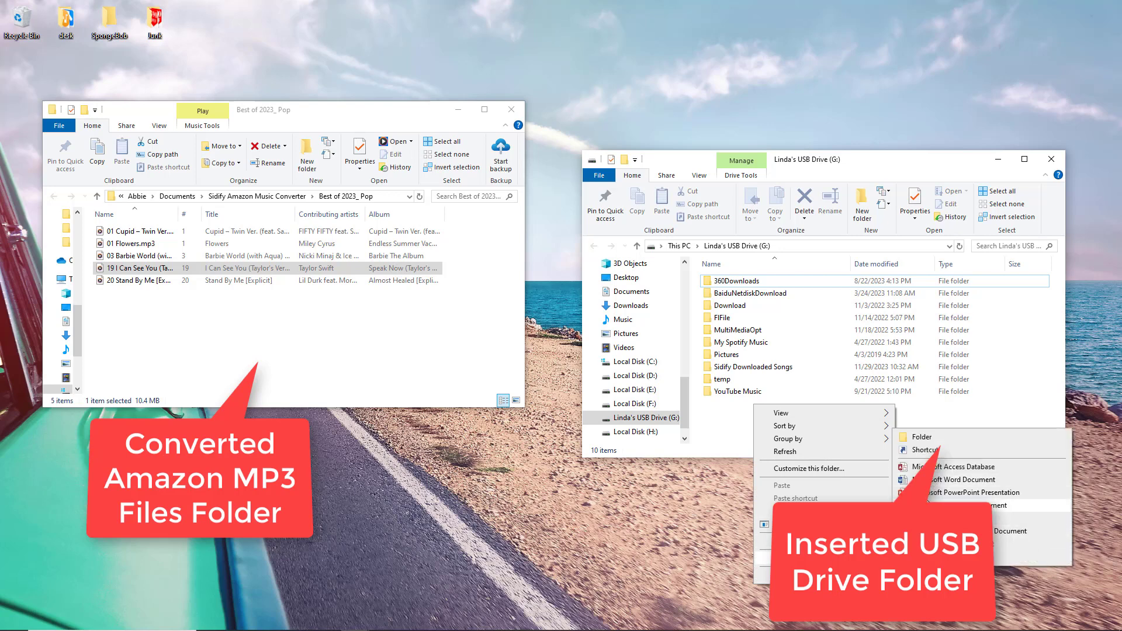
click(929, 437)
text(Amazon Music)
key(Return)
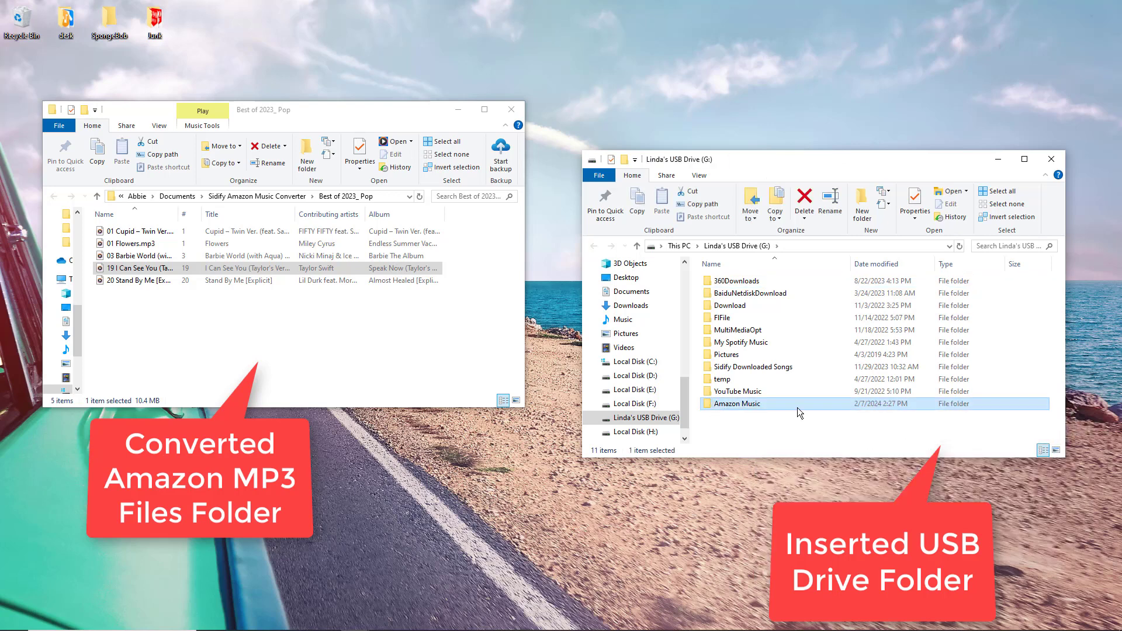
double_click(797, 405)
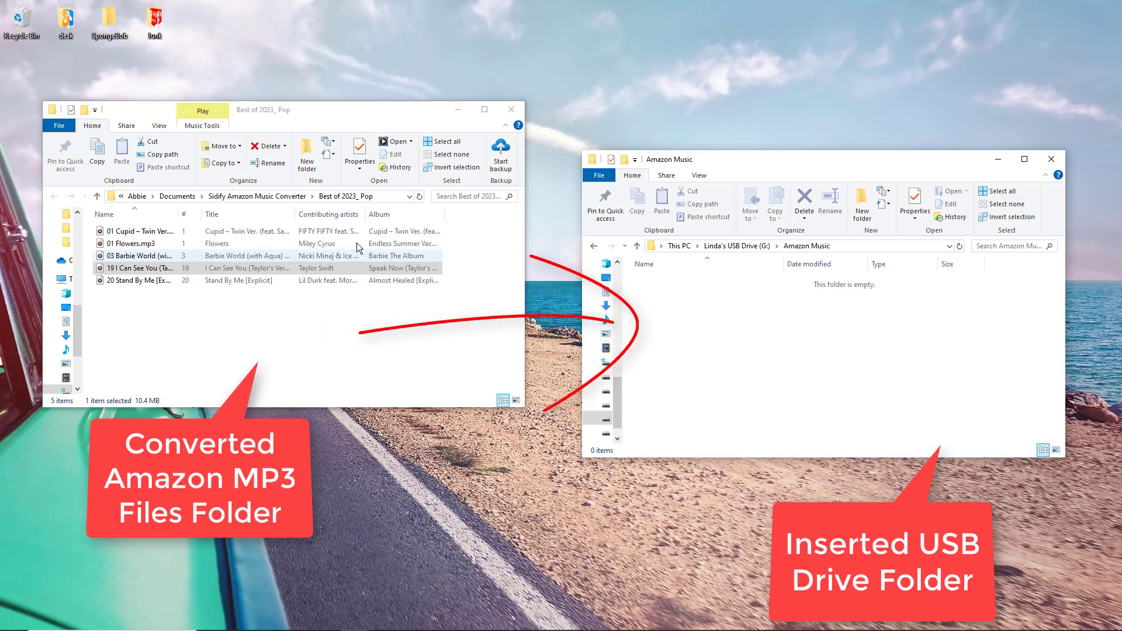
Select the five converted MP3s and drag them into the Amazon Music folder.
click(138, 281)
shift+click(157, 236)
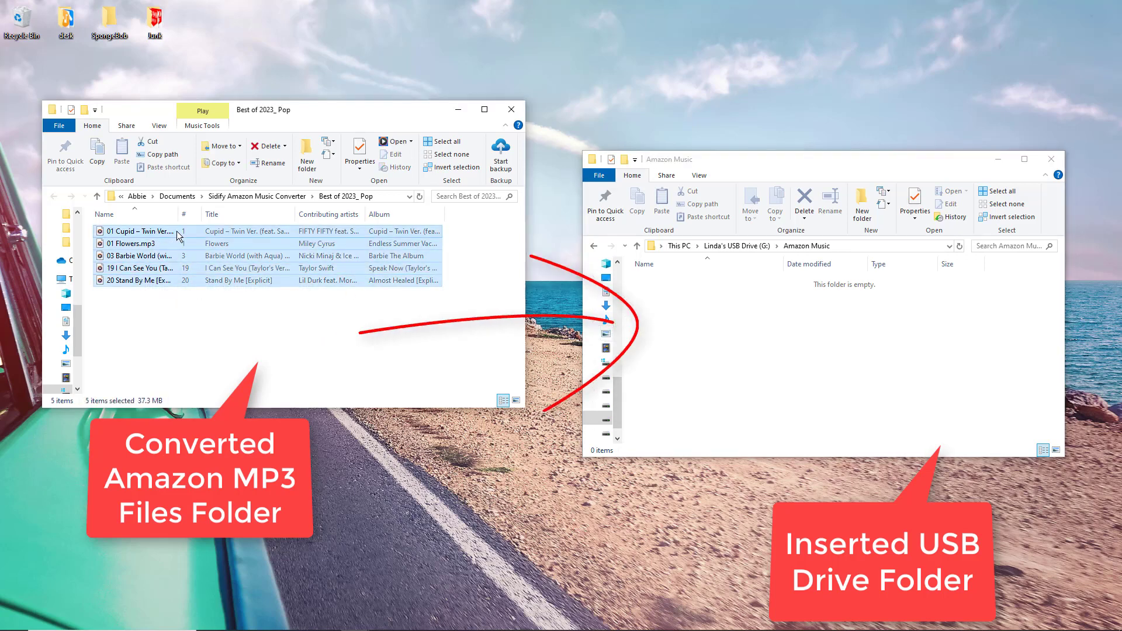
drag(178, 237, 720, 316)
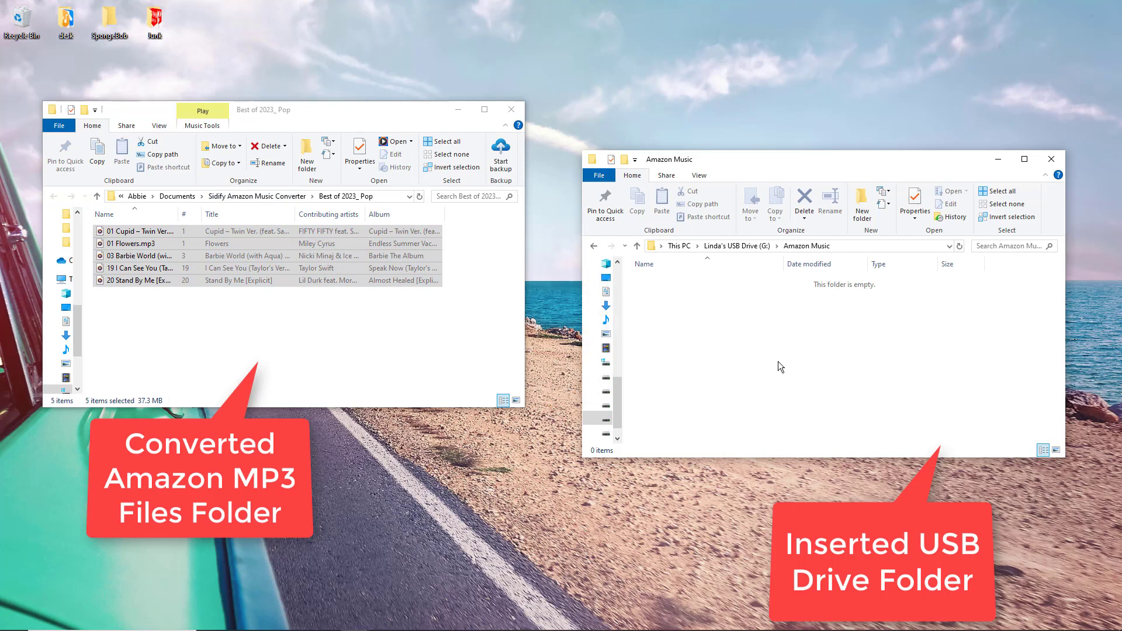
Reopen the Amazon Music folder on G: to verify all five copied MP3s are present.
click(736, 246)
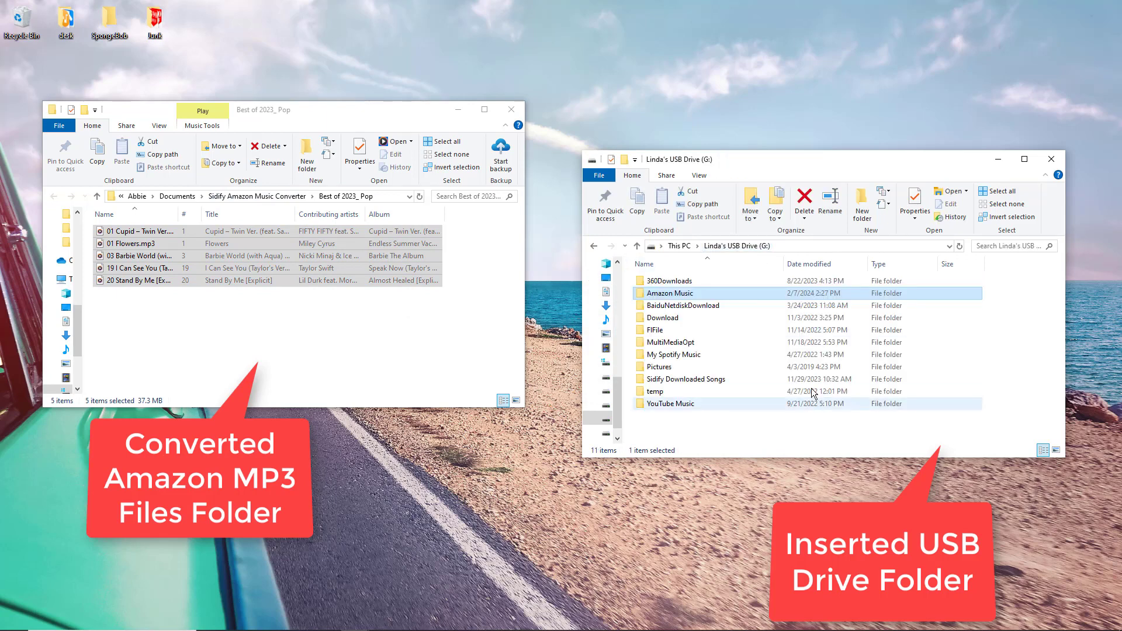
double_click(698, 294)
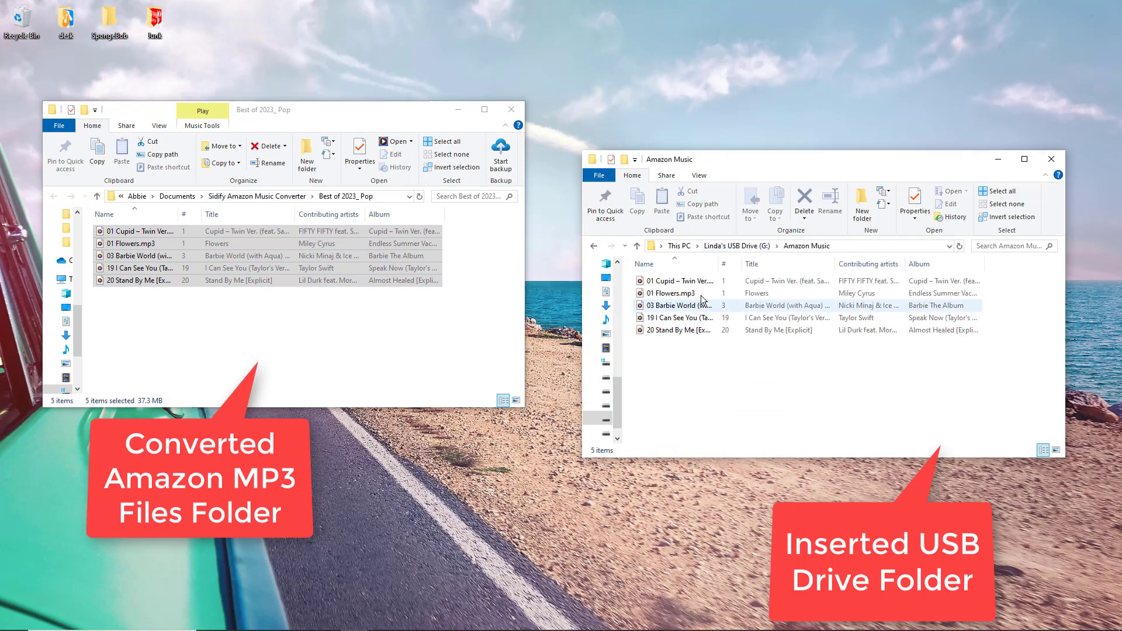
drag(724, 280, 724, 327)
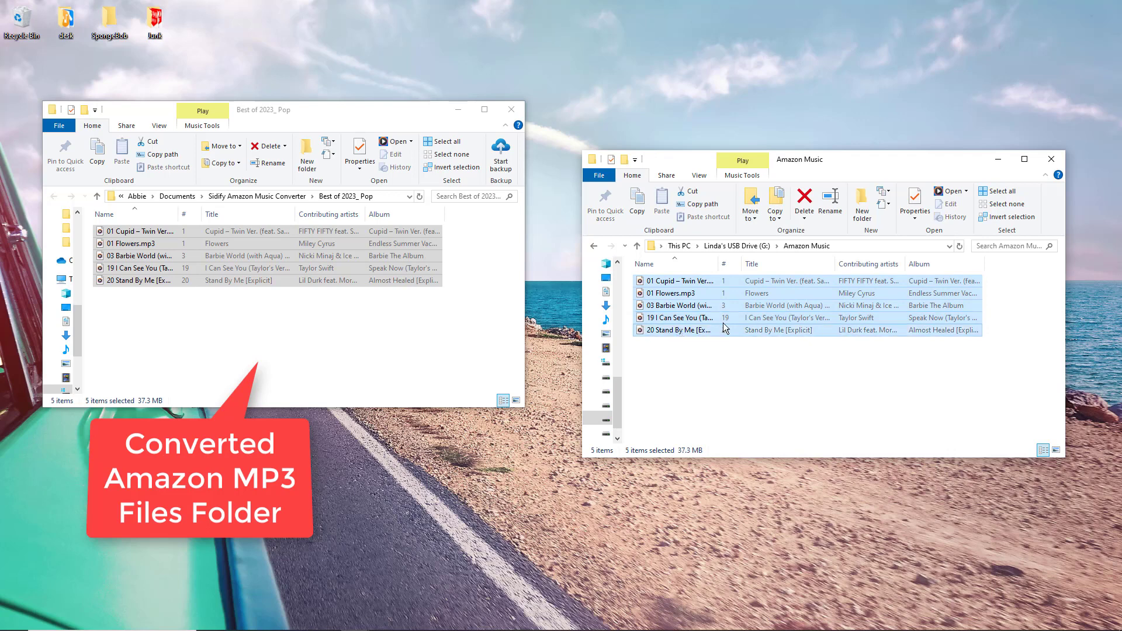
click(913, 362)
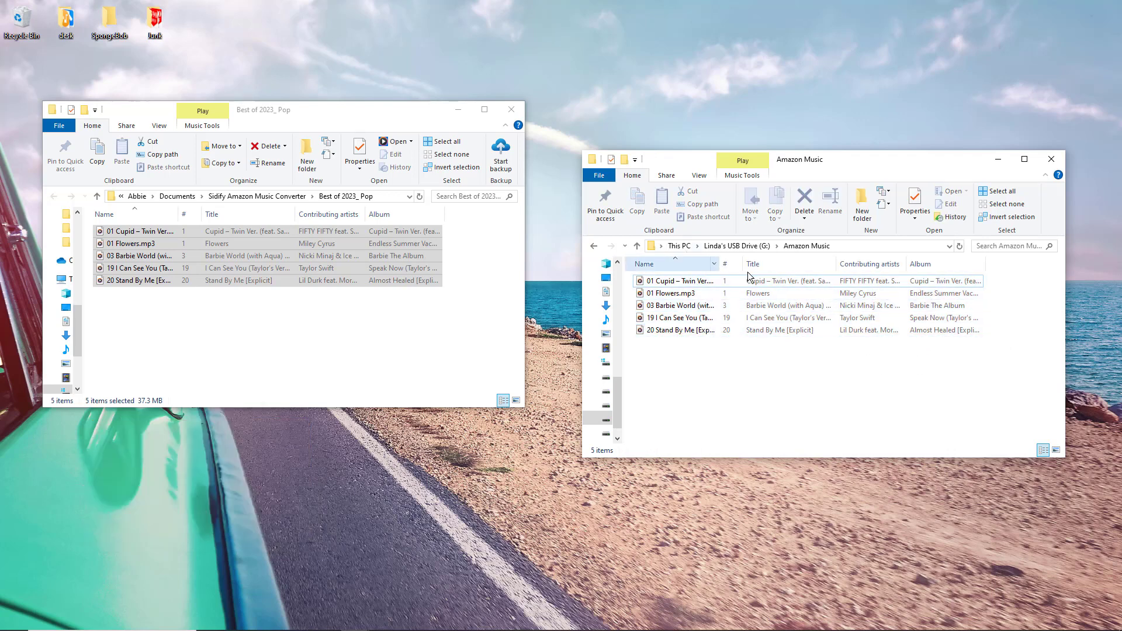
right_click(724, 268)
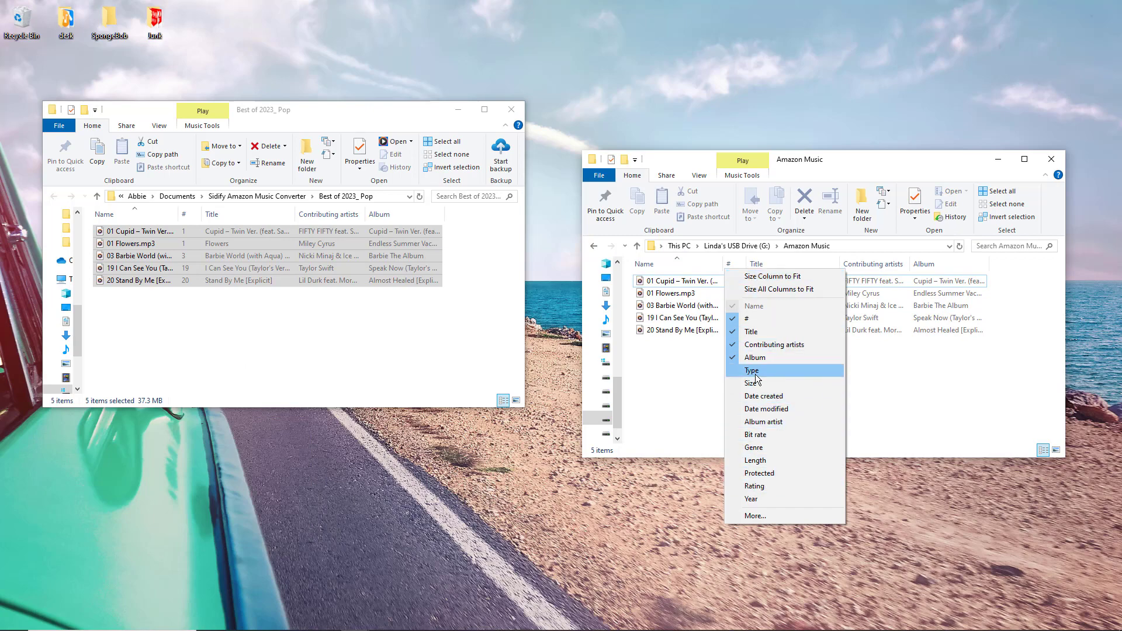